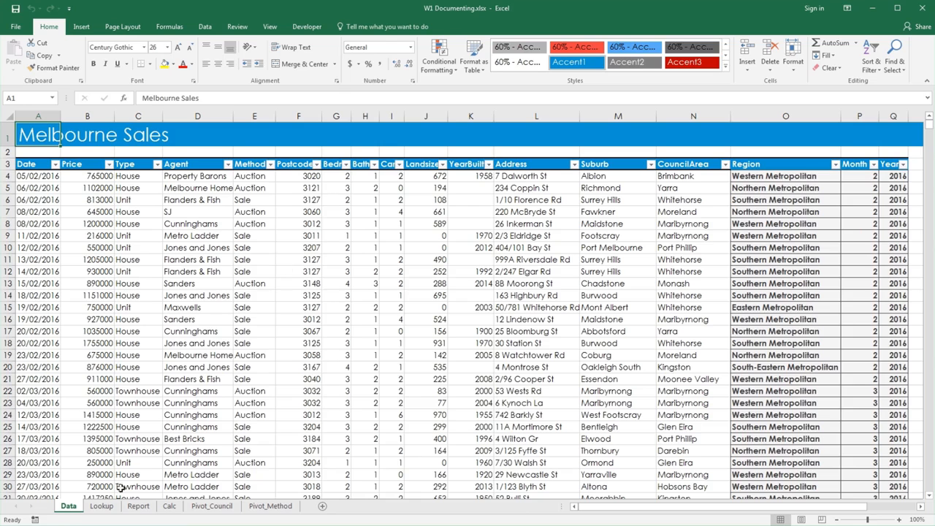
Check the table names of the suburb, council area, dwelling type and sale method tables on the Lookup sheet
{"action": "left_click", "coordinate": [102, 506]}
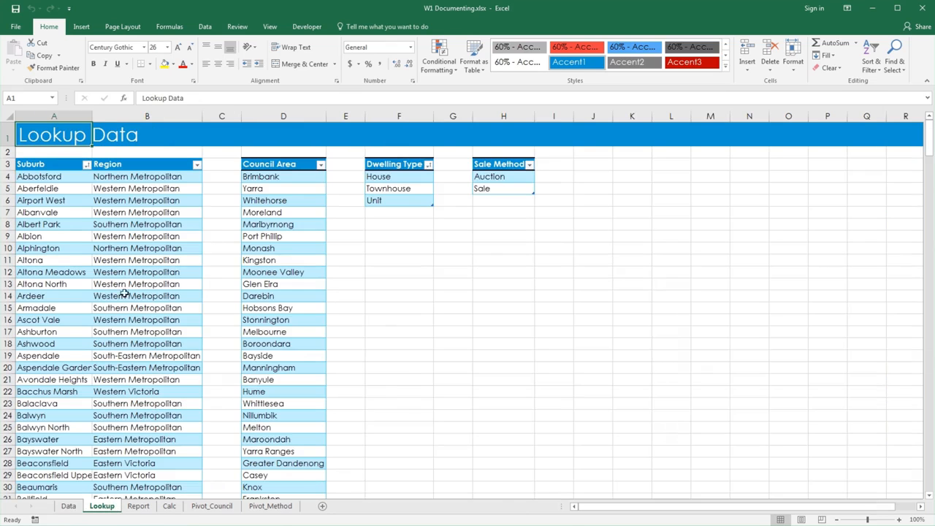
{"action": "left_click", "coordinate": [115, 234]}
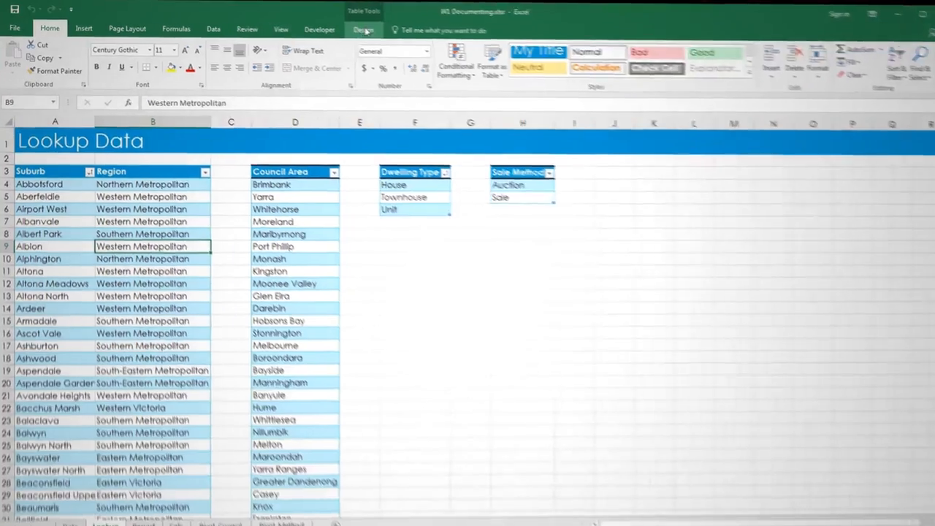
{"action": "left_click", "coordinate": [347, 26]}
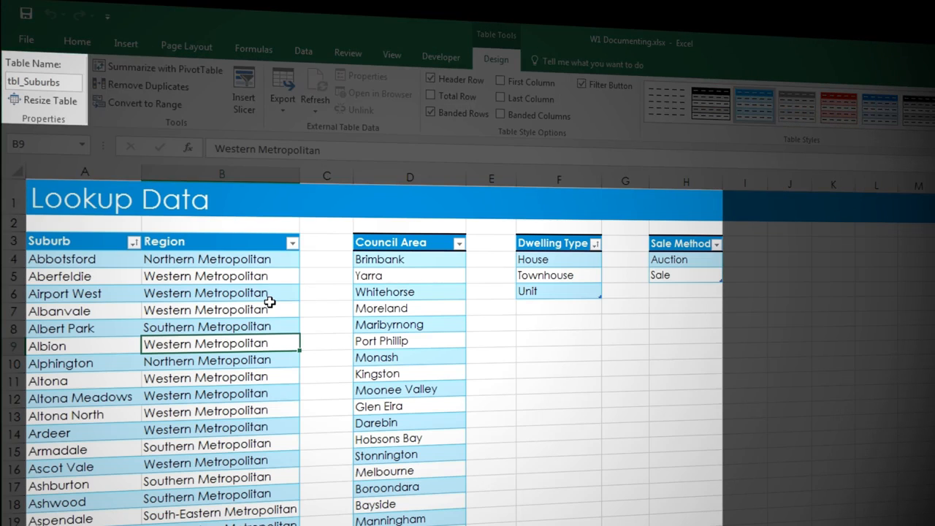
{"action": "left_click", "coordinate": [376, 290]}
{"action": "left_click", "coordinate": [553, 274]}
{"action": "left_click", "coordinate": [687, 262]}
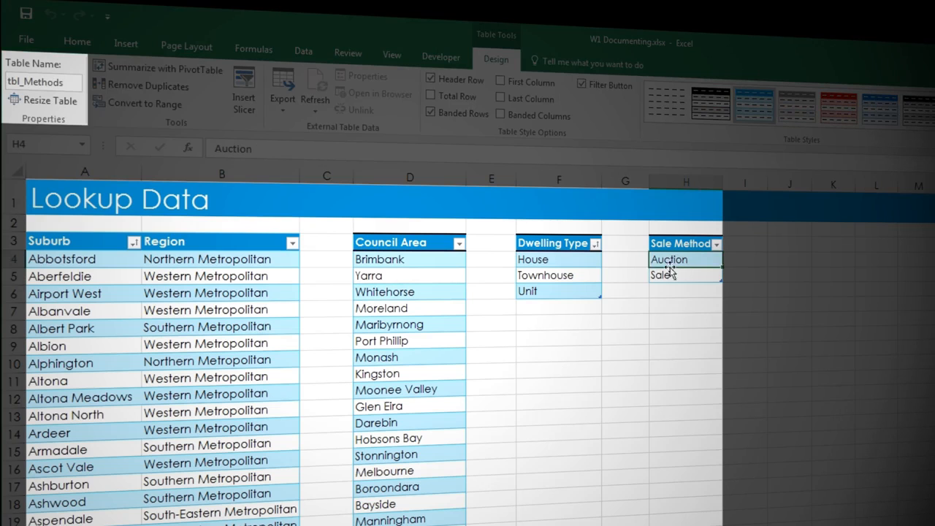
{"action": "left_click", "coordinate": [203, 276]}
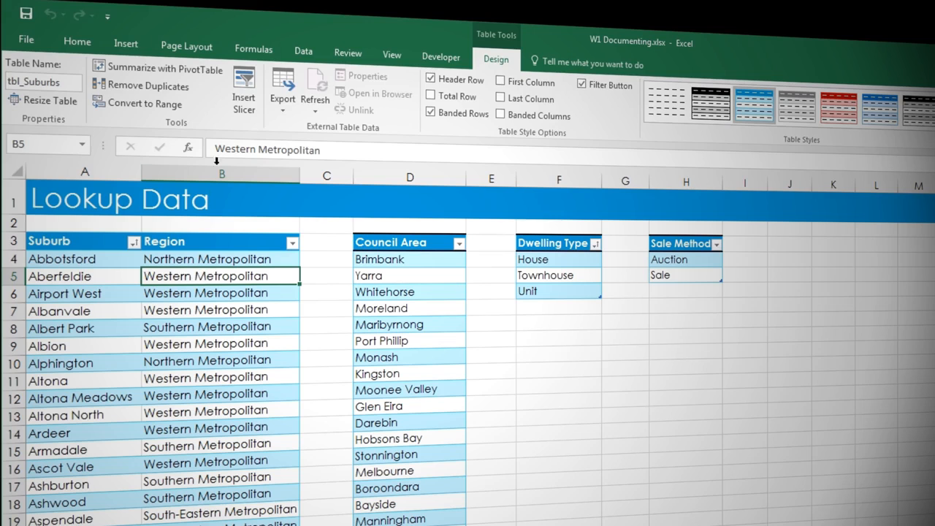
Rename the defined name Region as lkp_Region in the Name Manager
{"action": "left_click", "coordinate": [253, 51]}
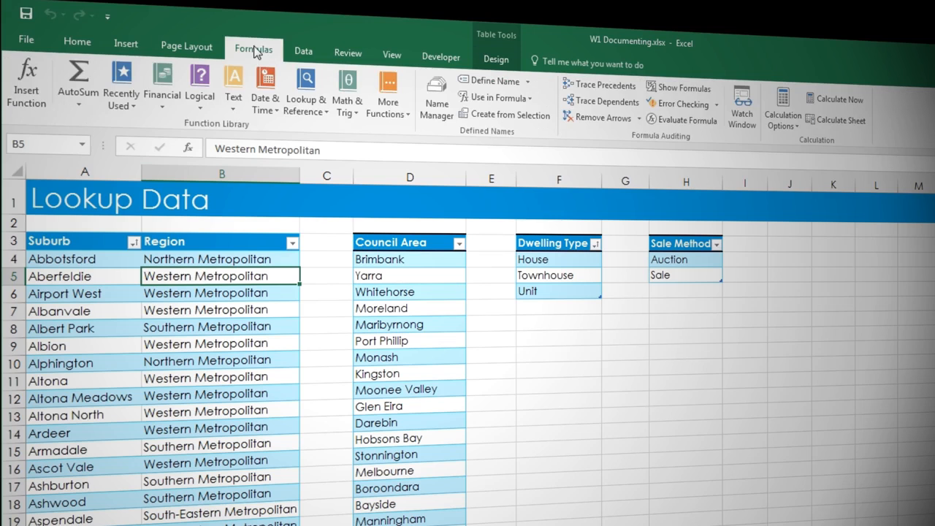
{"action": "left_click", "coordinate": [437, 102]}
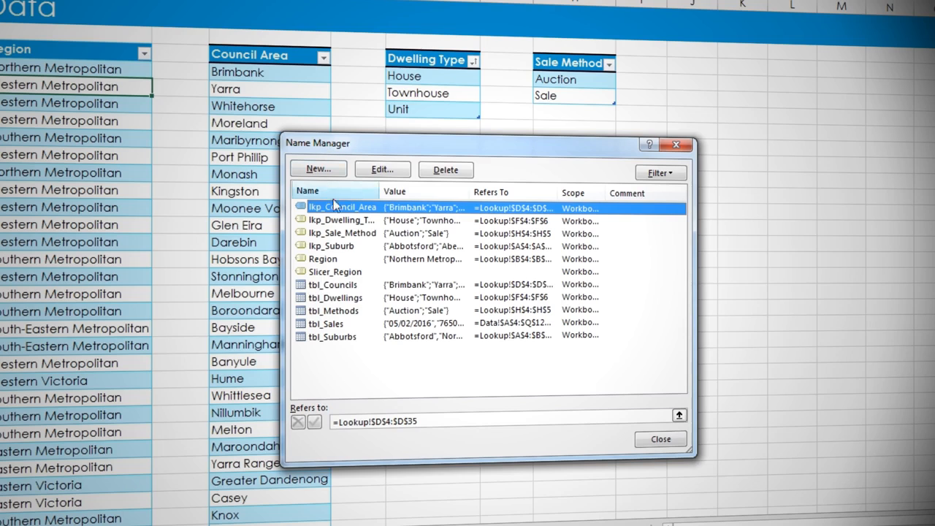
{"action": "left_click", "coordinate": [334, 259]}
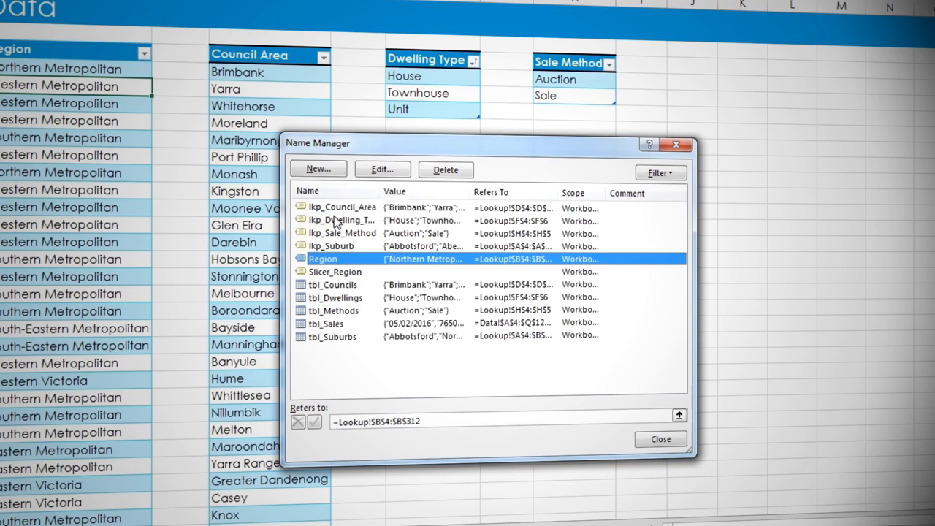
{"action": "left_click", "coordinate": [380, 173]}
{"action": "left_click", "coordinate": [437, 244]}
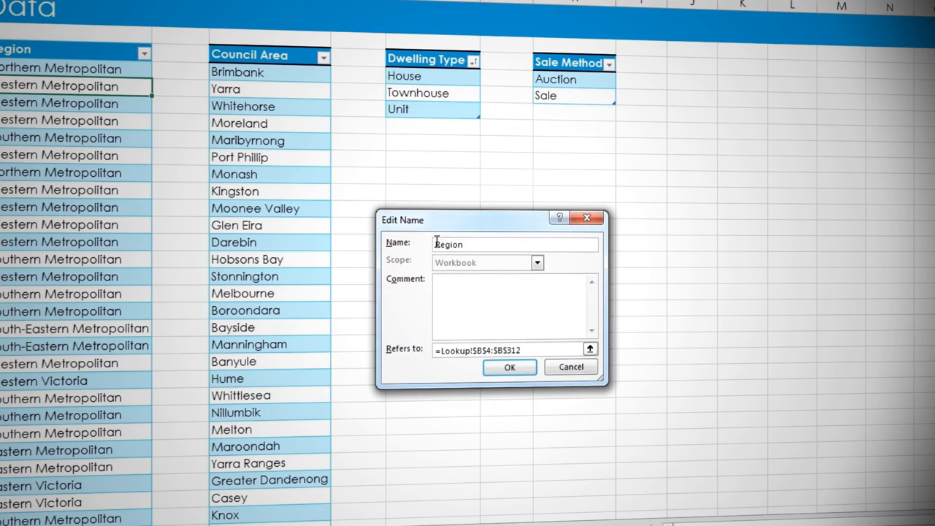
{"action": "type", "text": "lkp_"}
{"action": "left_click", "coordinate": [509, 367]}
{"action": "left_click", "coordinate": [663, 439]}
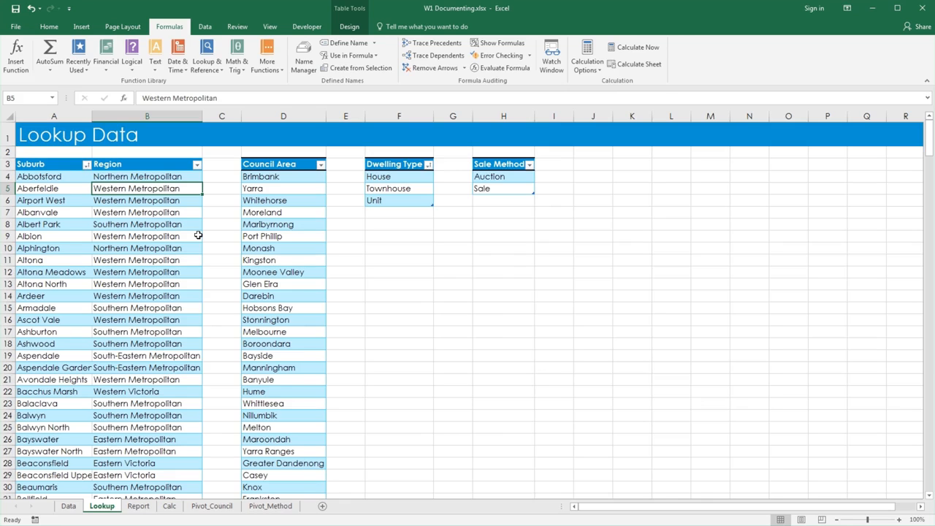
Restrict all Date column entries on the Data sheet to dates less than or equal to =today() with data validation
{"action": "left_click", "coordinate": [68, 505]}
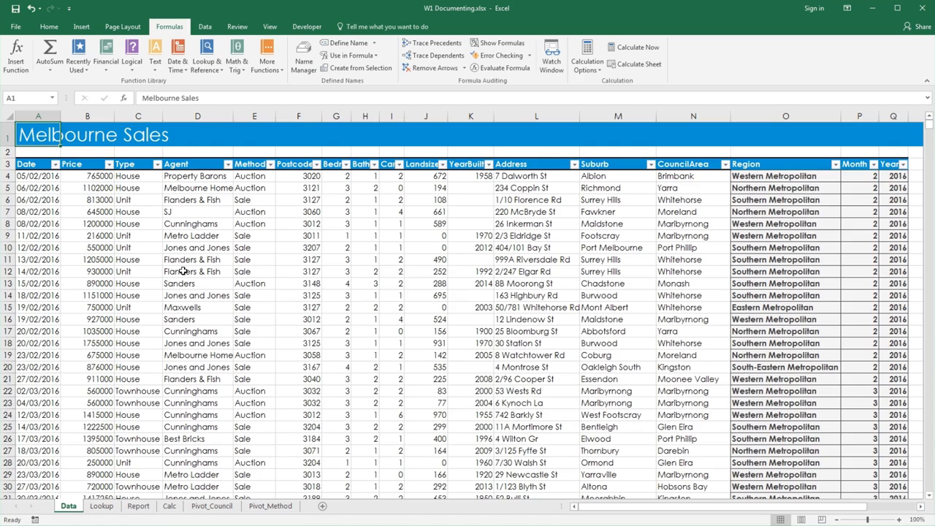
{"action": "left_click", "coordinate": [47, 177]}
{"action": "key", "text": "ctrl+shift+Down"}
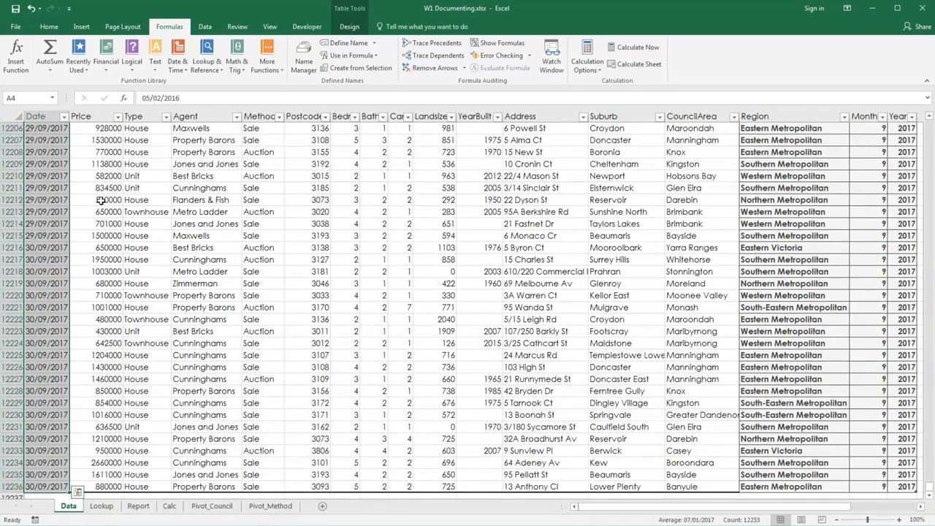
{"action": "left_click", "coordinate": [205, 28]}
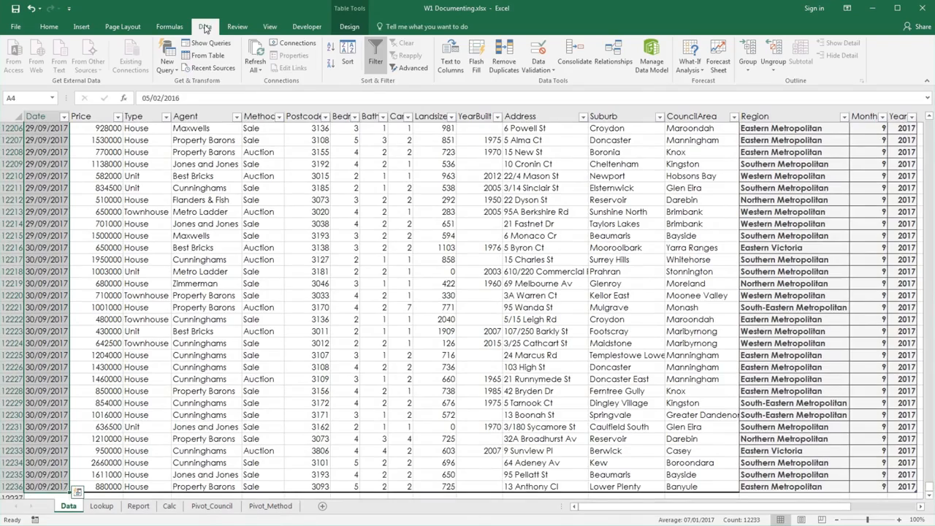
{"action": "left_click", "coordinate": [538, 55]}
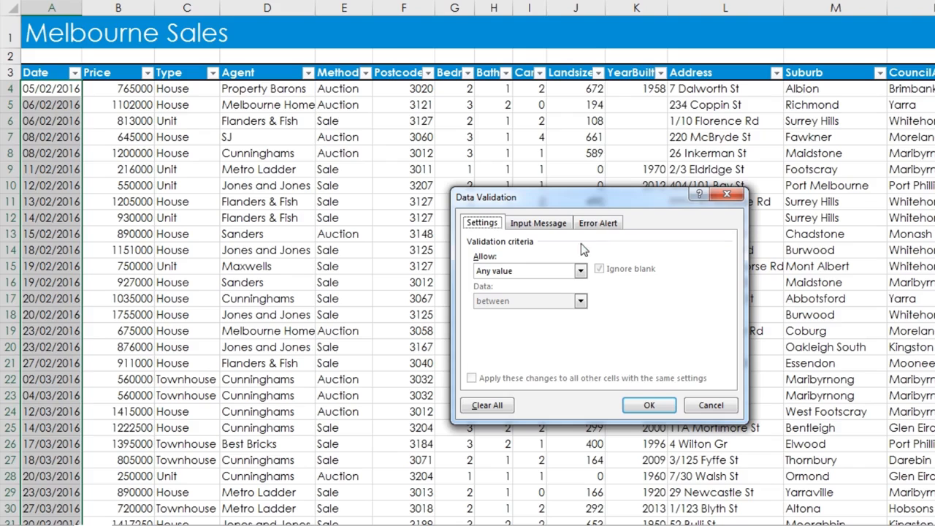
{"action": "left_click", "coordinate": [579, 271]}
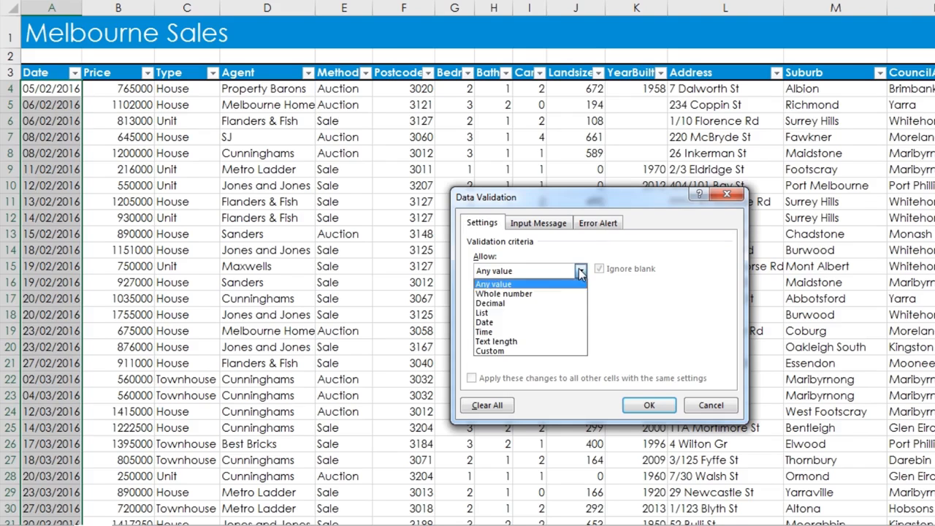
{"action": "left_click", "coordinate": [568, 323]}
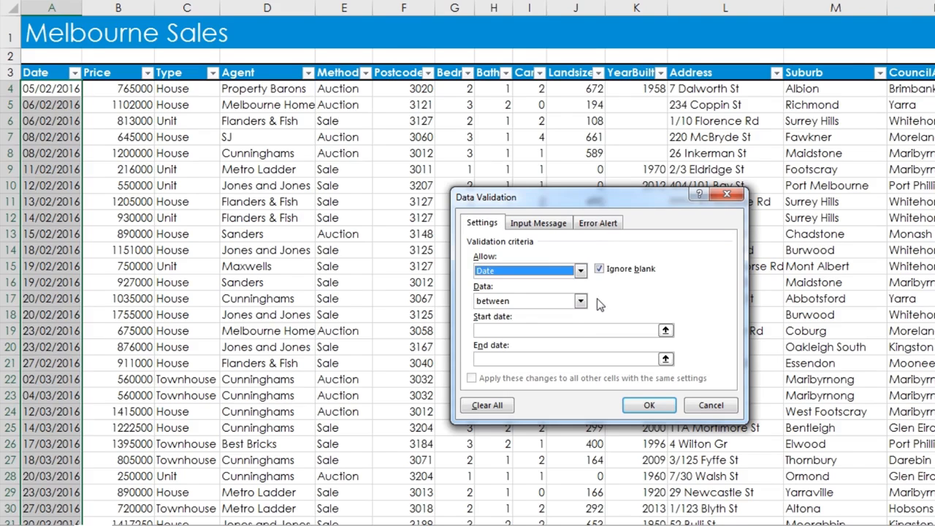
{"action": "left_click", "coordinate": [580, 301]}
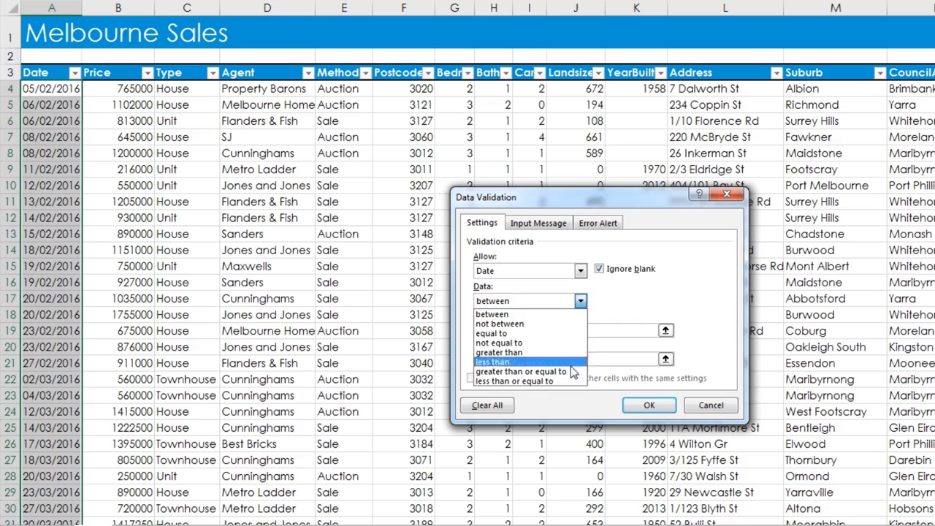
{"action": "left_click", "coordinate": [573, 382]}
{"action": "left_click", "coordinate": [581, 327]}
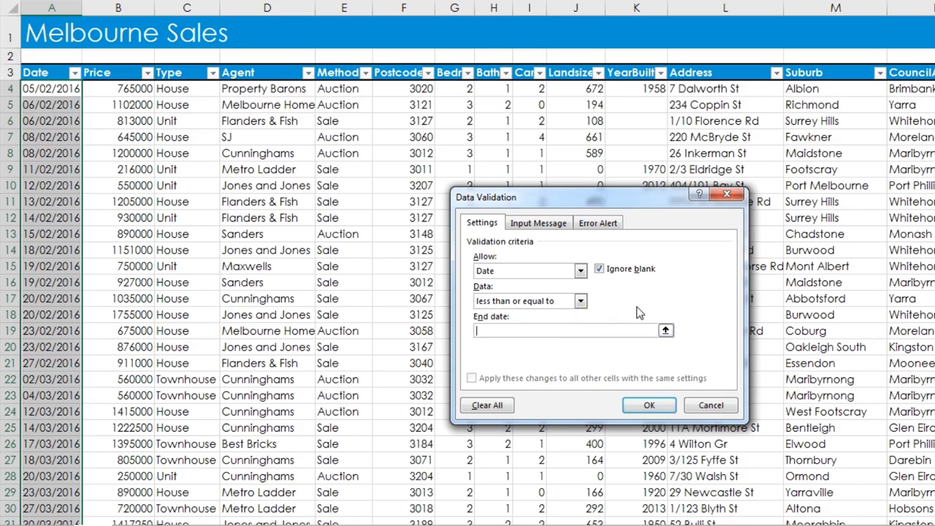
{"action": "type", "text": "=today()"}
Add an input message titled "Please enter sold date" with the text "Date must be in the format DD/MM/YYYY"
{"action": "left_click", "coordinate": [553, 231]}
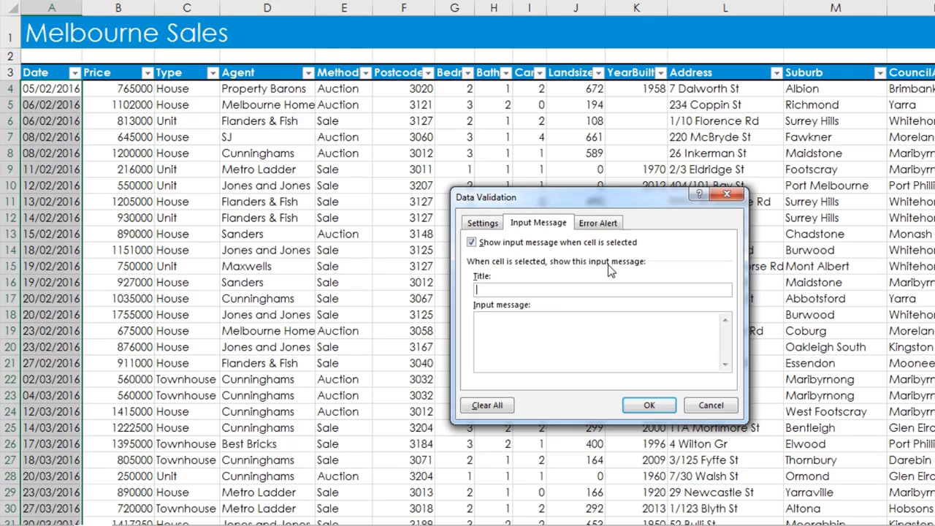
{"action": "type", "text": "Please enter sold date"}
{"action": "key", "text": "Tab"}
{"action": "type", "text": "Dat"}
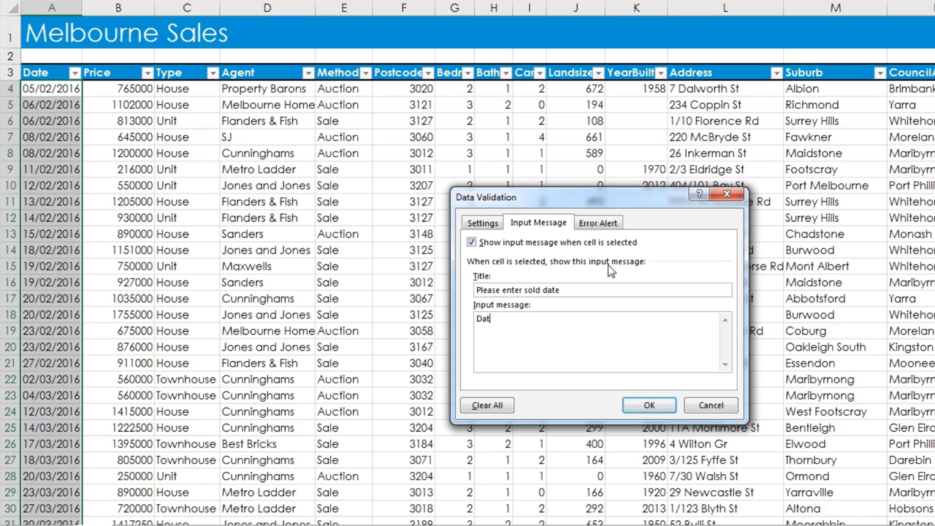
{"action": "type", "text": "e must be in the format DD/MM"}
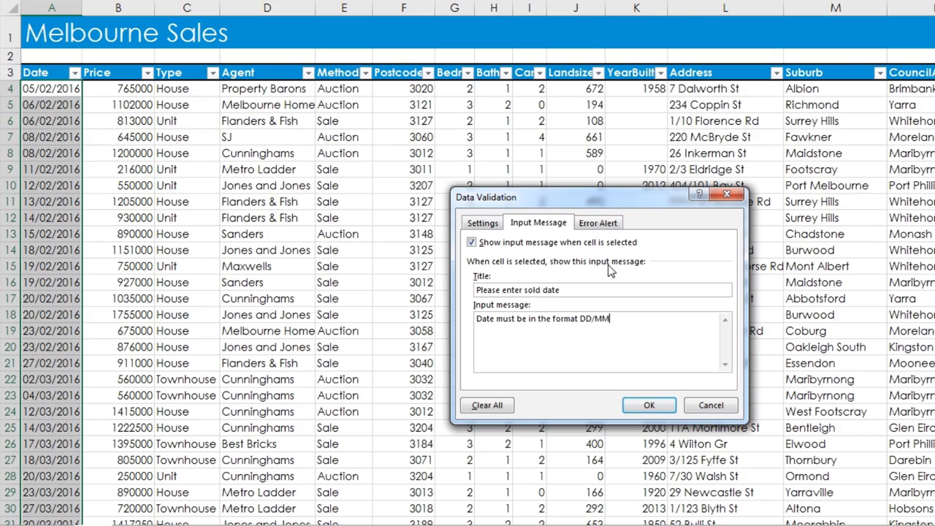
{"action": "type", "text": "/YYYY"}
Add a Stop error alert titled "Invalid date" reading "Please enter a date in the form DD/MM/YYYY" and apply the date validation
{"action": "left_click", "coordinate": [606, 223]}
{"action": "left_click", "coordinate": [632, 288]}
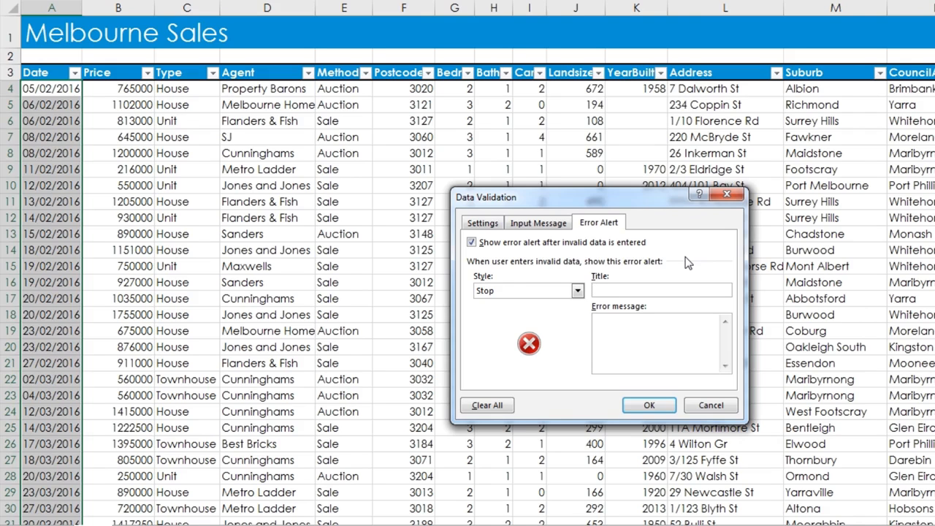
{"action": "type", "text": "Invalid date"}
{"action": "key", "text": "Tab"}
{"action": "type", "text": "Please enter a da"}
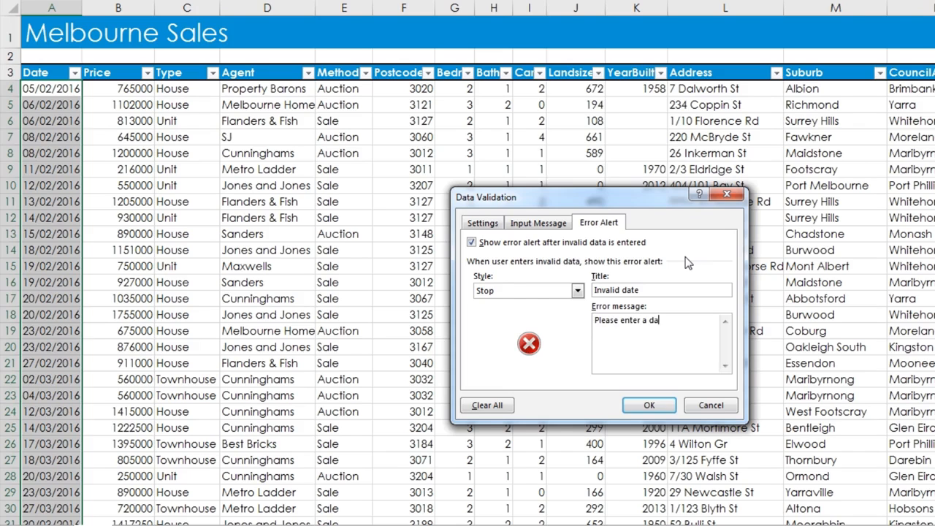
{"action": "type", "text": "te in the form DD/MM/YYYY"}
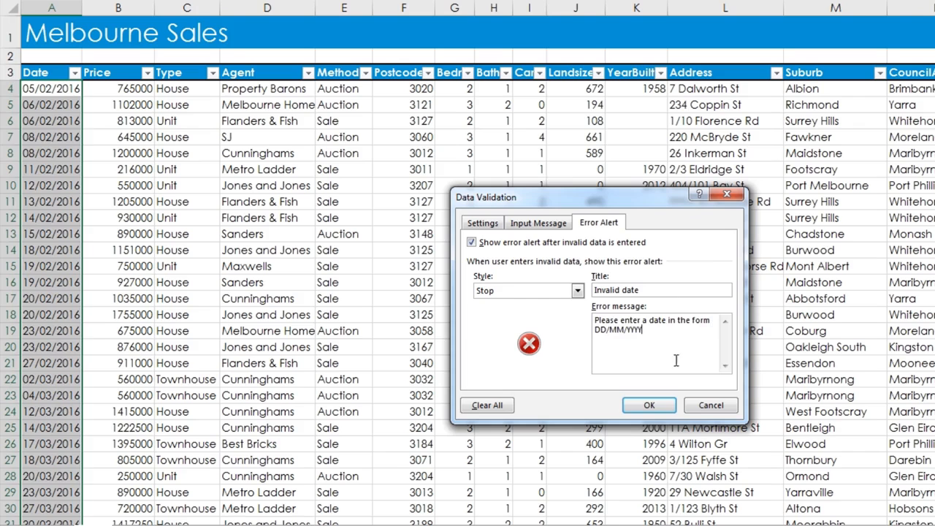
{"action": "left_click", "coordinate": [648, 405]}
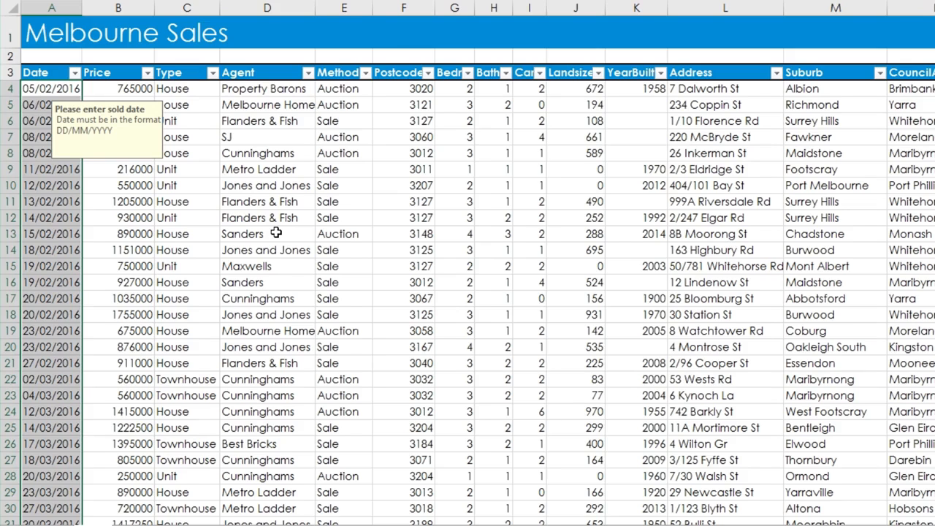
Test the date validation by entering 02/24/16 in cell A4, and cancel the entry
{"action": "left_click", "coordinate": [48, 88]}
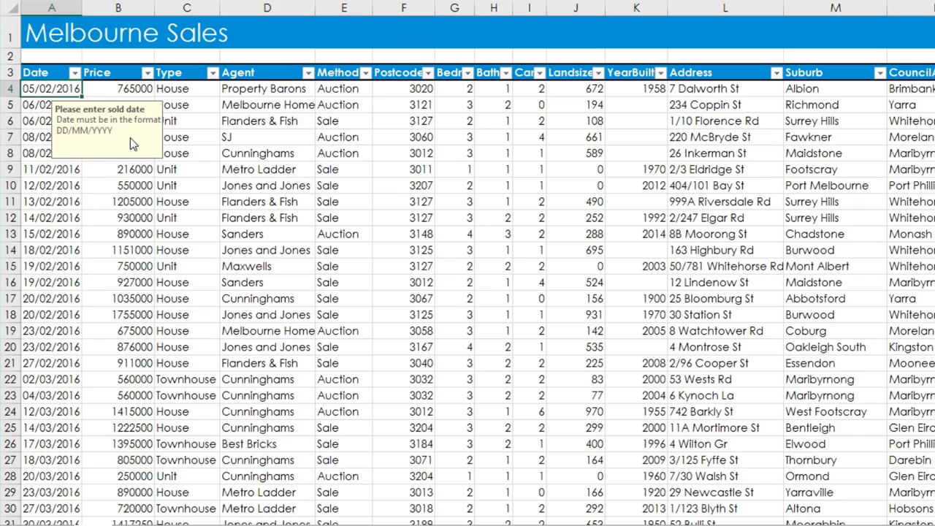
{"action": "type", "text": "02/"}
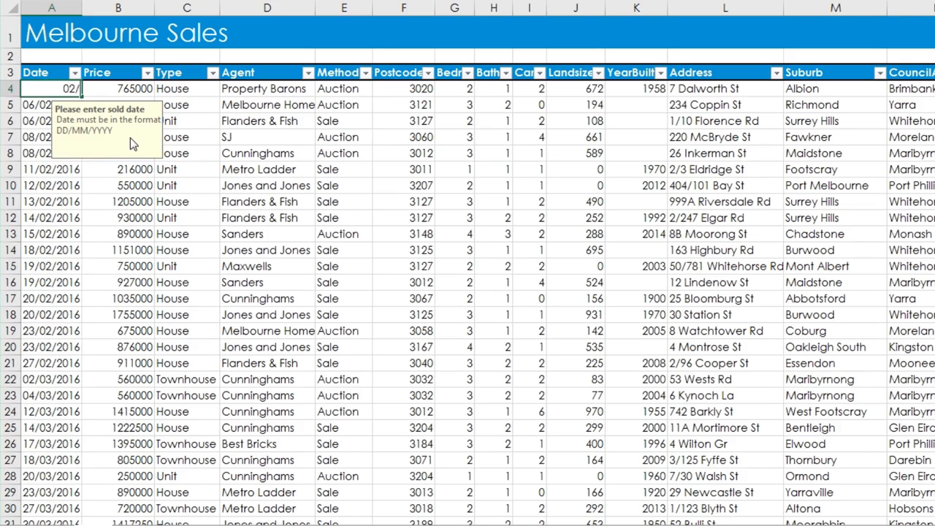
{"action": "type", "text": "24/16"}
{"action": "key", "text": "Return"}
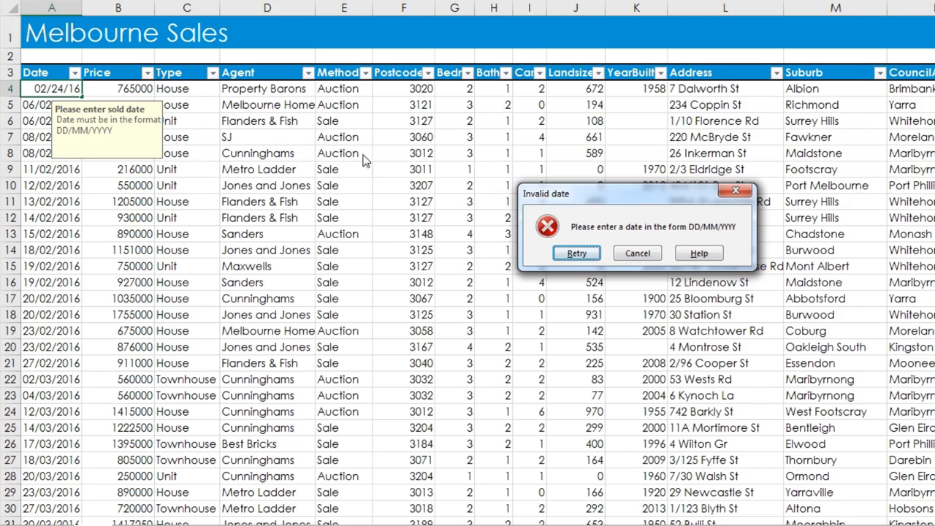
{"action": "left_click", "coordinate": [637, 252]}
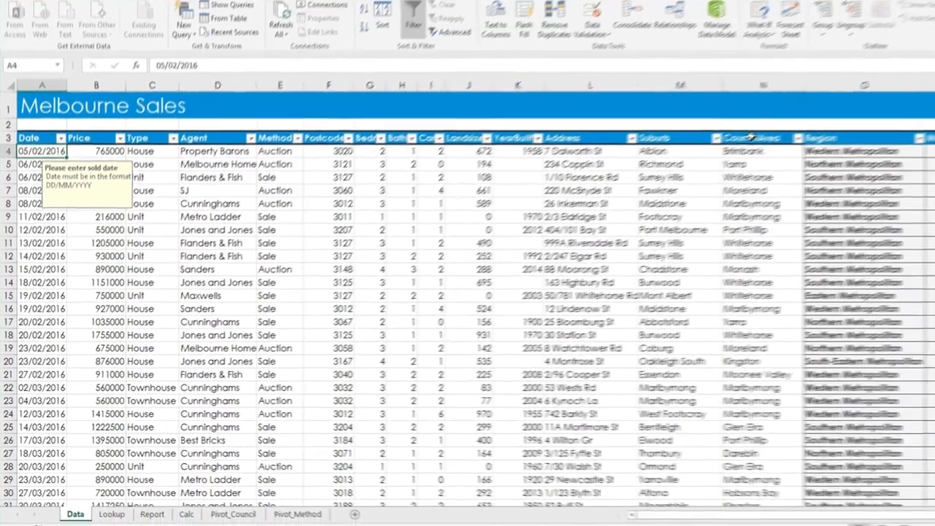
Restrict all CouncilArea column entries on the Data sheet to a list sourced from the named range lkp_Council_Area with data validation
{"action": "left_click", "coordinate": [923, 71]}
{"action": "left_click", "coordinate": [683, 156]}
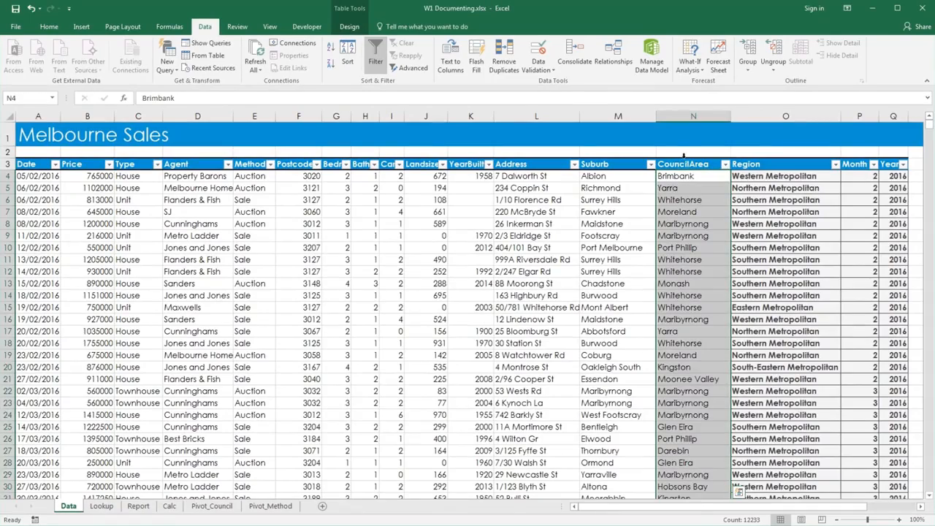
{"action": "left_click", "coordinate": [543, 64]}
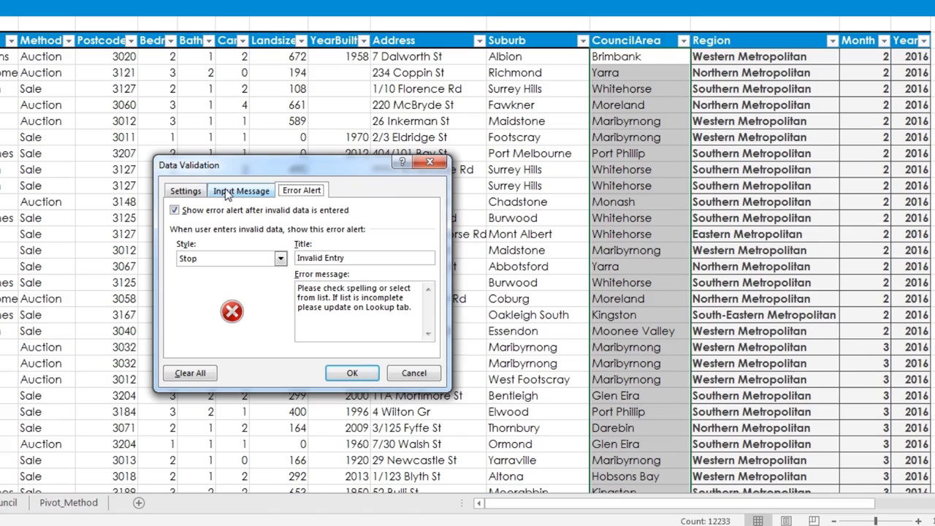
{"action": "left_click", "coordinate": [190, 192]}
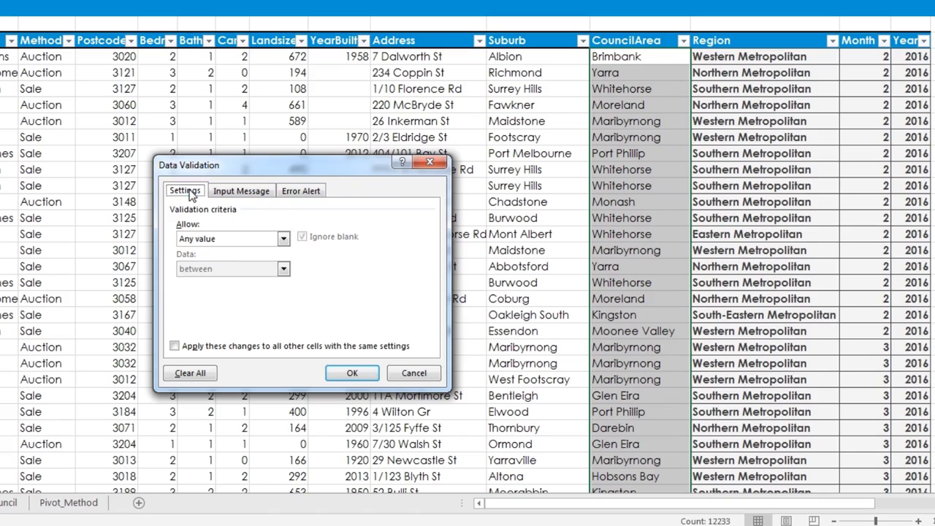
{"action": "left_click", "coordinate": [244, 239]}
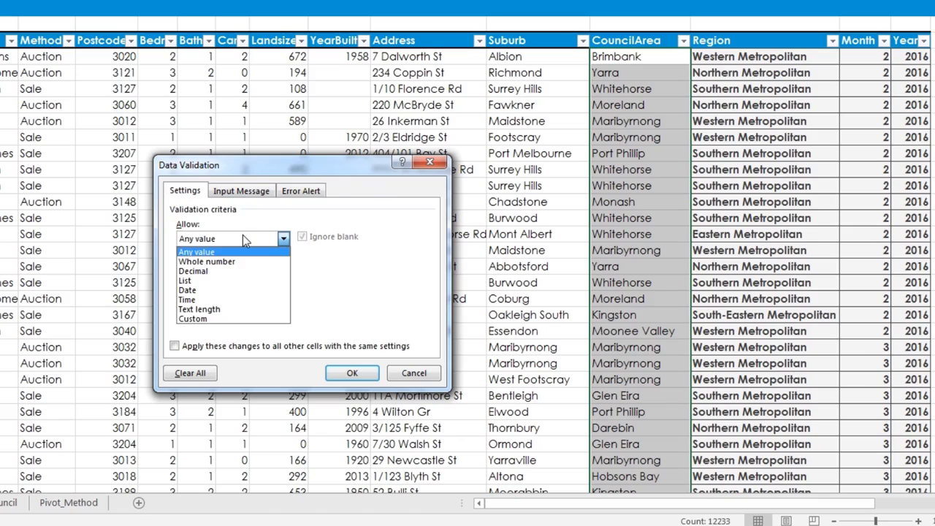
{"action": "left_click", "coordinate": [237, 280]}
{"action": "left_click", "coordinate": [235, 297]}
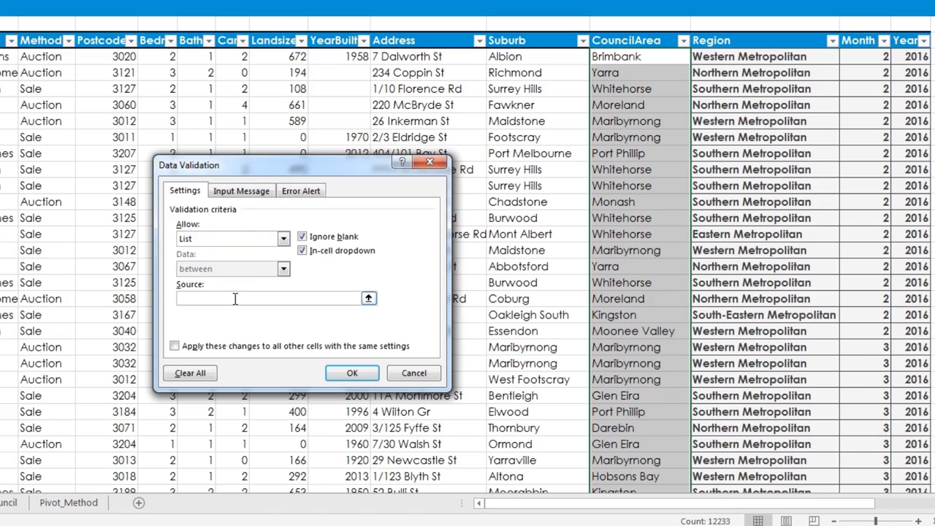
{"action": "key", "text": "F3"}
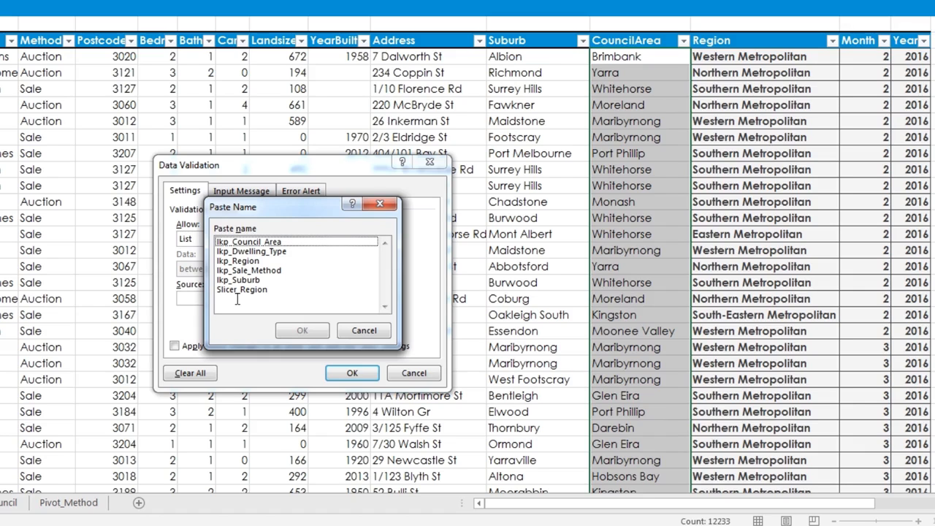
{"action": "left_click", "coordinate": [257, 244]}
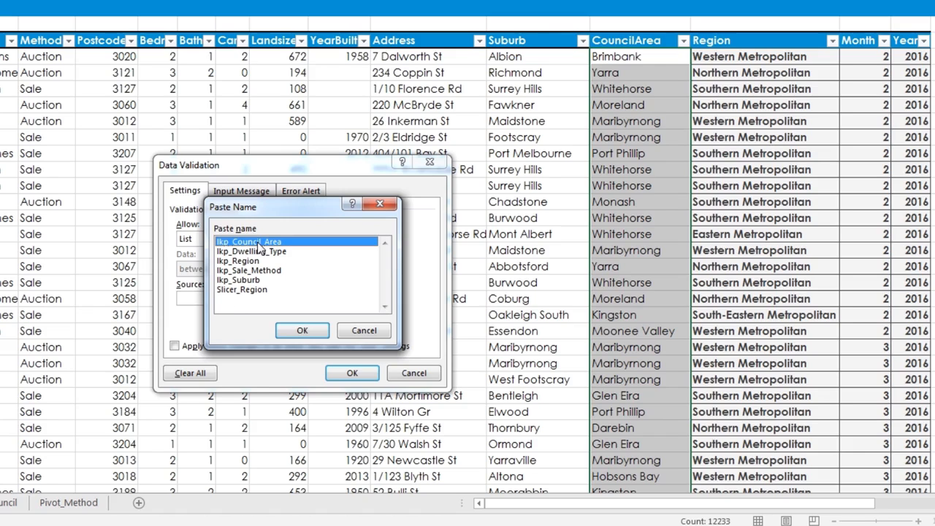
{"action": "left_click", "coordinate": [302, 329]}
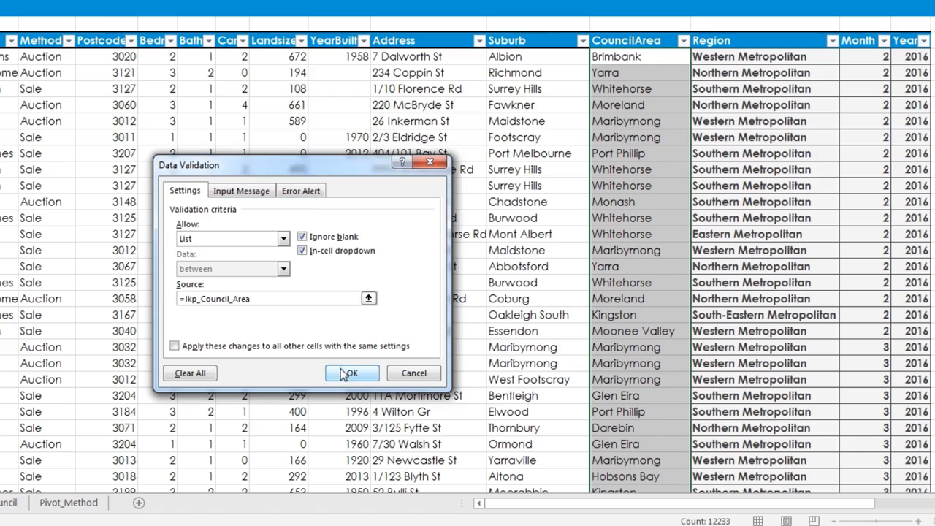
{"action": "left_click", "coordinate": [351, 374]}
Check the list of council areas offered by the drop-down in cell N4
{"action": "left_click", "coordinate": [695, 59]}
{"action": "mouse_move", "coordinate": [695, 82]}
{"action": "left_mouse_down"}
{"action": "mouse_move", "coordinate": [696, 102]}
{"action": "mouse_move", "coordinate": [694, 82]}
{"action": "left_mouse_up"}
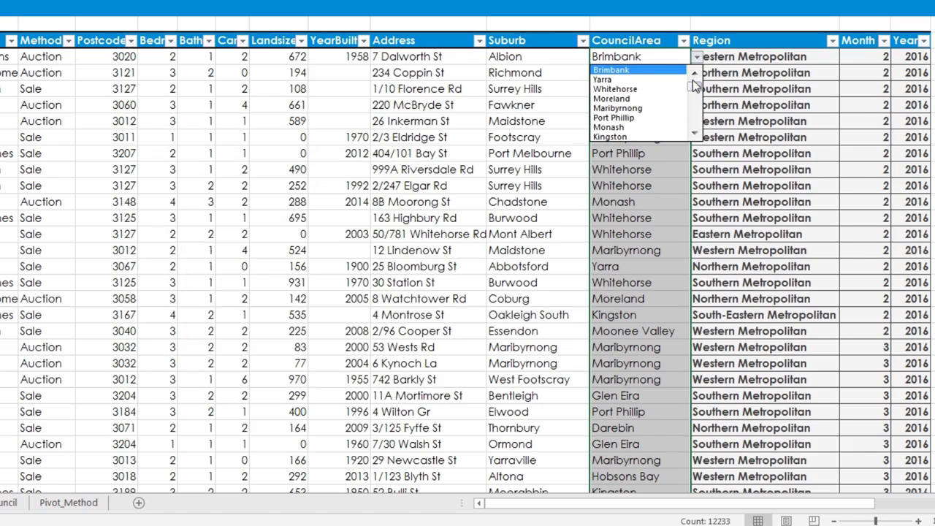
{"action": "left_click", "coordinate": [697, 58]}
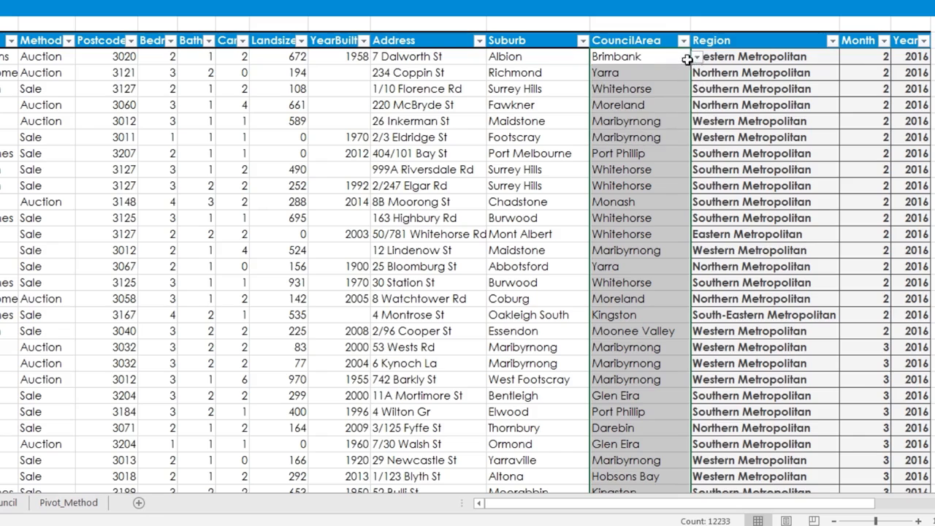
Test the council area validation by entering Albion in cell N5, and cancel the entry
{"action": "left_click", "coordinate": [639, 78]}
{"action": "type", "text": "Albion"}
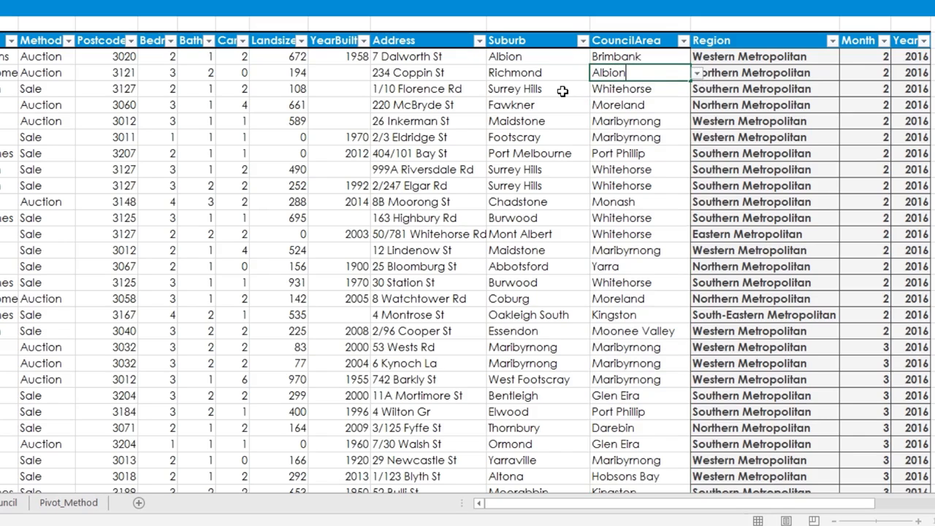
{"action": "key", "text": "Return"}
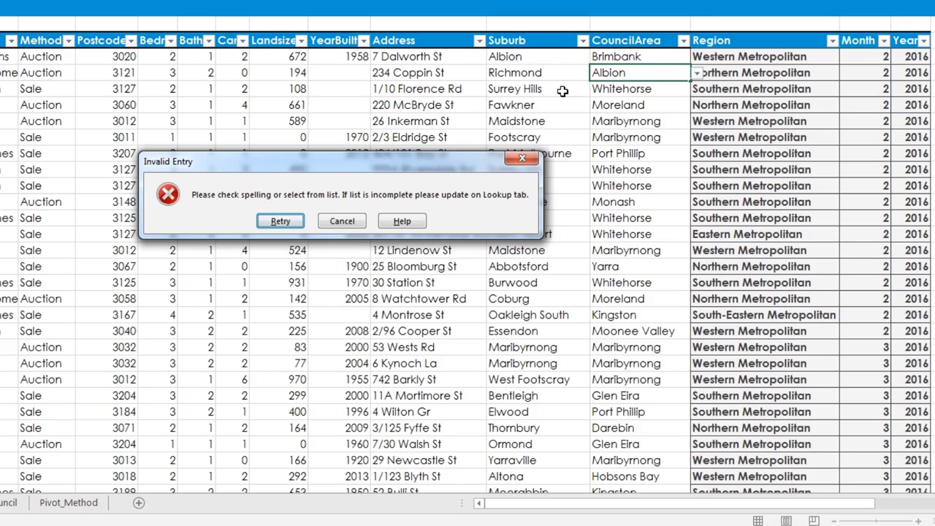
{"action": "left_click", "coordinate": [345, 222]}
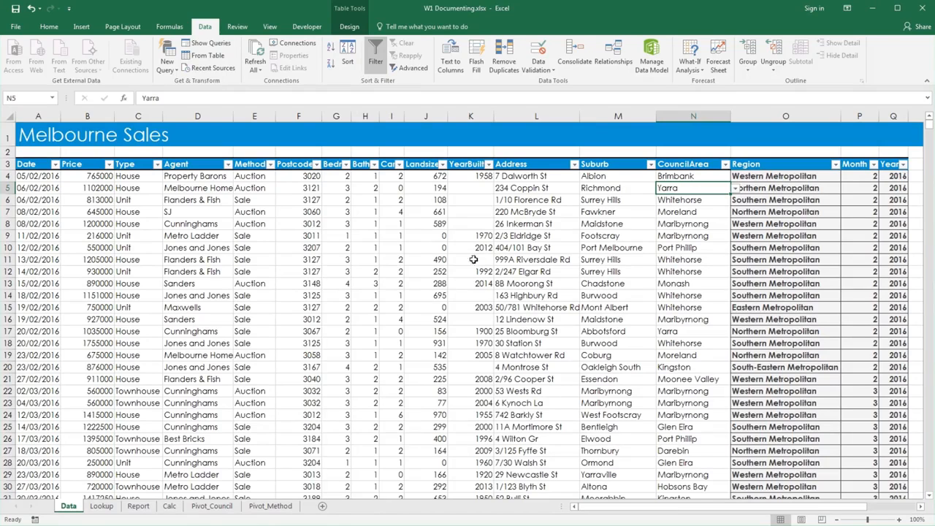
Insert a comment on the first date in cell A7 of the Calc sheet and remove the author name from it
{"action": "left_click", "coordinate": [167, 506]}
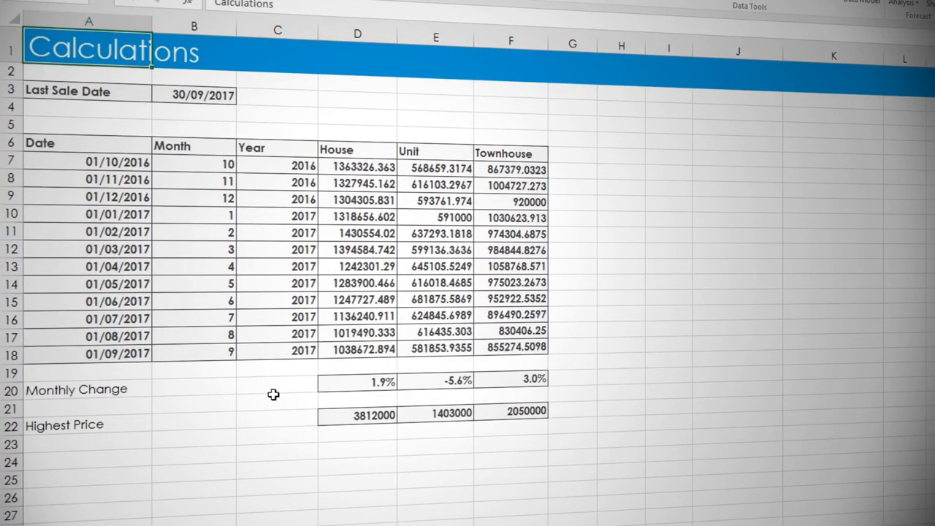
{"action": "left_click", "coordinate": [124, 163]}
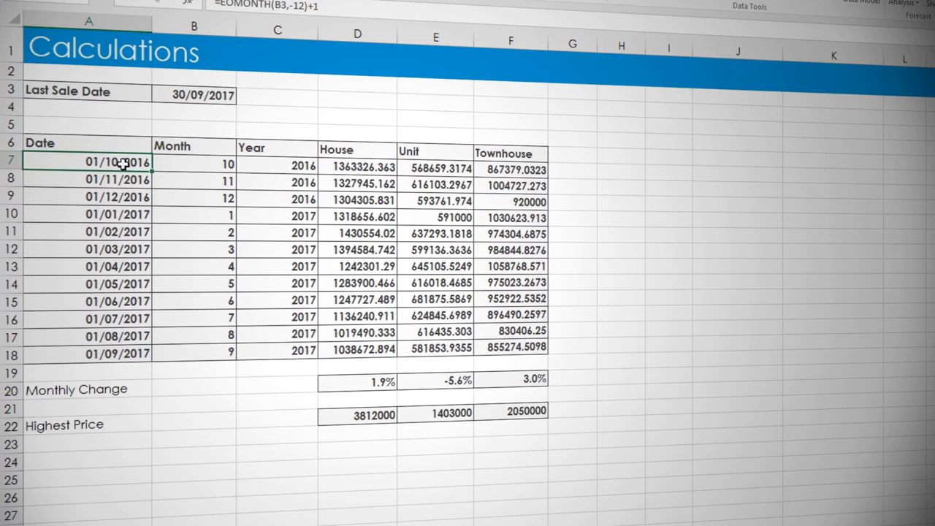
{"action": "right_click", "coordinate": [124, 163]}
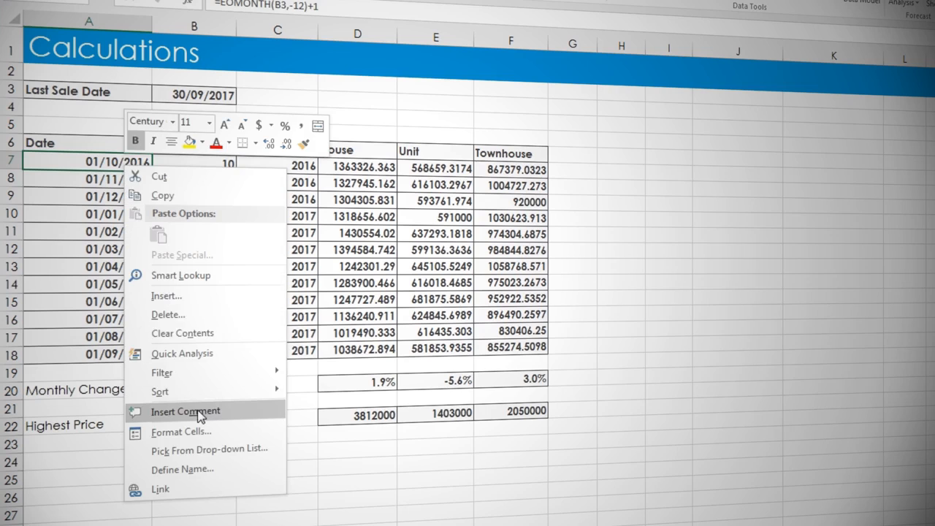
{"action": "key", "text": "Escape"}
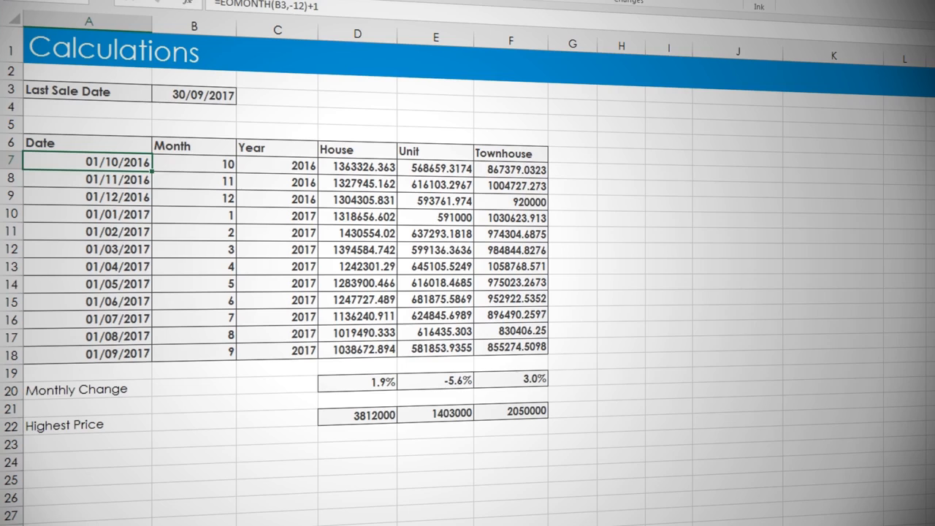
{"action": "key", "text": "shift+F2"}
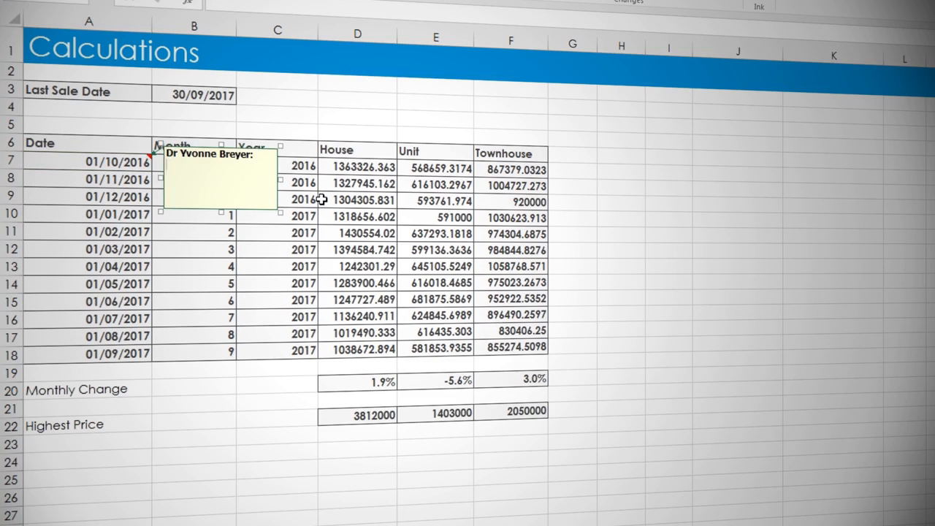
{"action": "key", "text": "ctrl+a"}
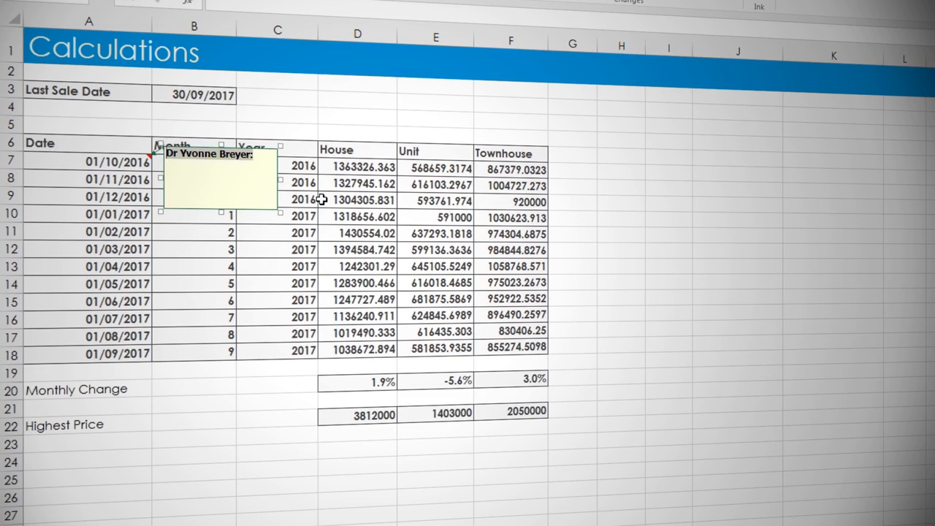
{"action": "key", "text": "BackSpace"}
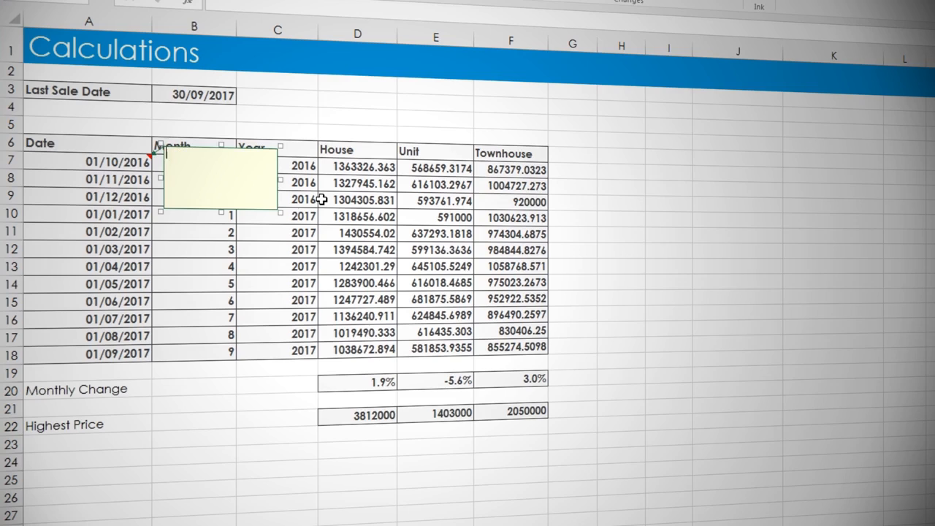
Write "Return the first day of the month 12 months before the last sold date" in the A7 comment and finish it
{"action": "type", "text": "Return the fir"}
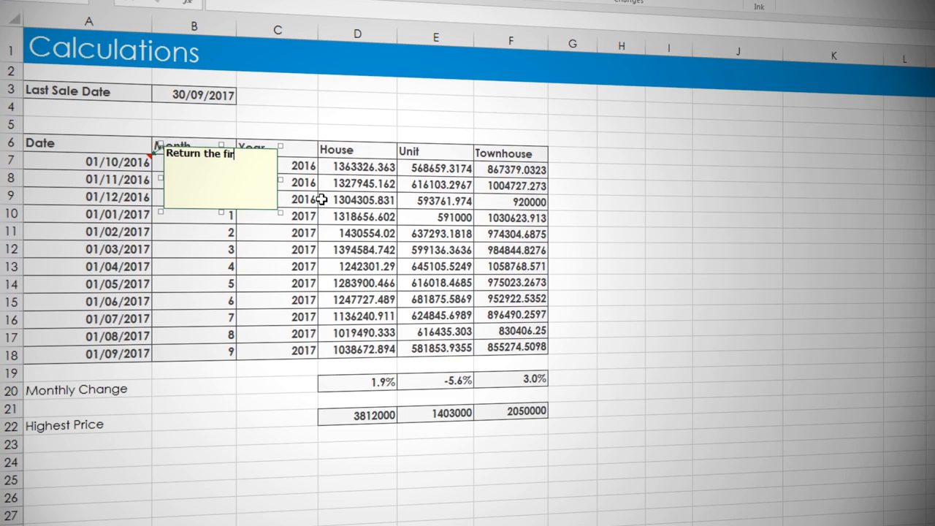
{"action": "type", "text": "st day of the mon"}
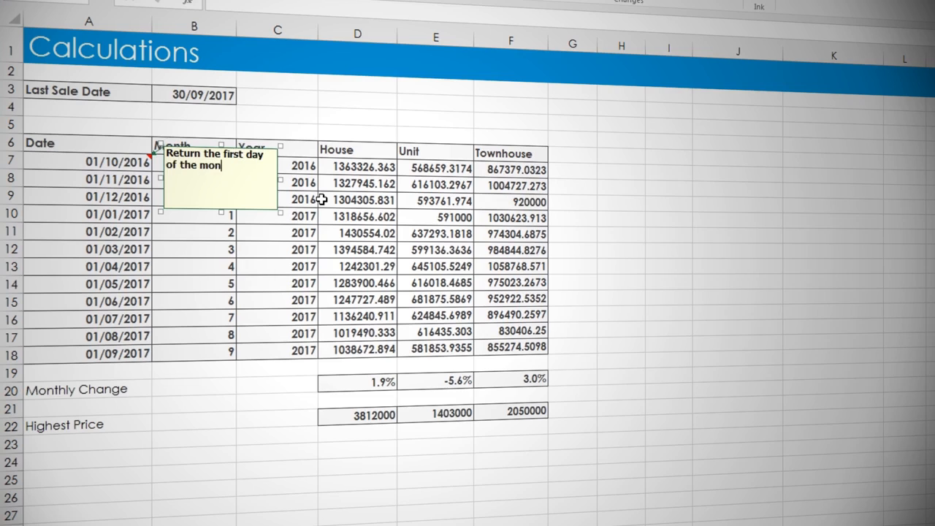
{"action": "type", "text": "th 12 months "}
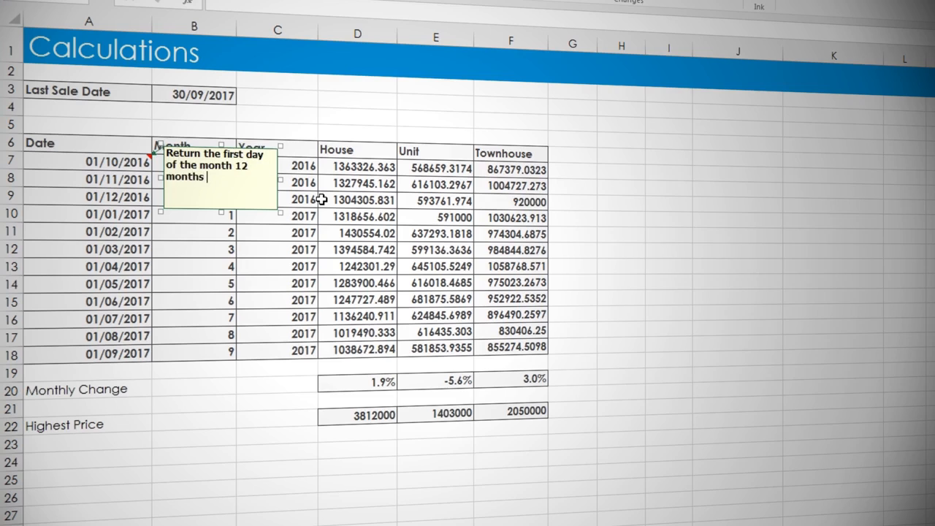
{"action": "type", "text": "before the last solf"}
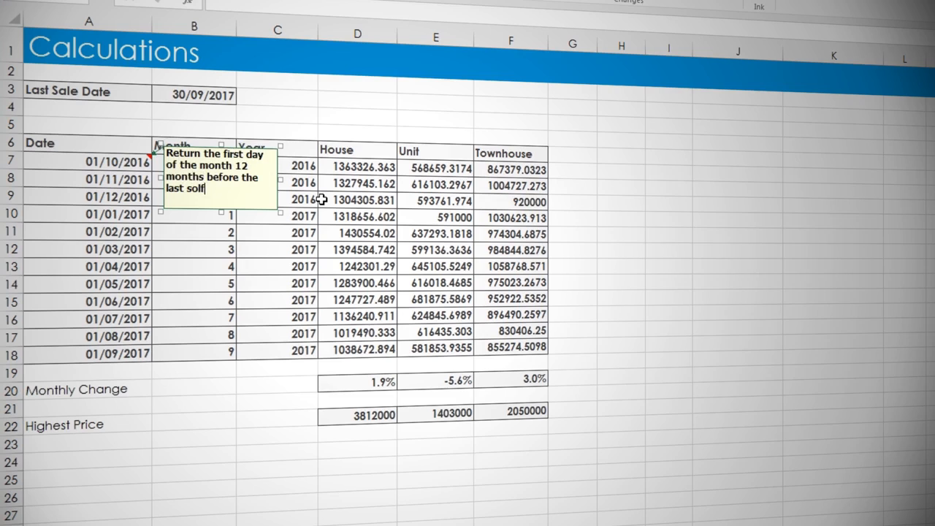
{"action": "key", "text": "BackSpace"}
{"action": "type", "text": "d date"}
{"action": "left_click", "coordinate": [296, 117]}
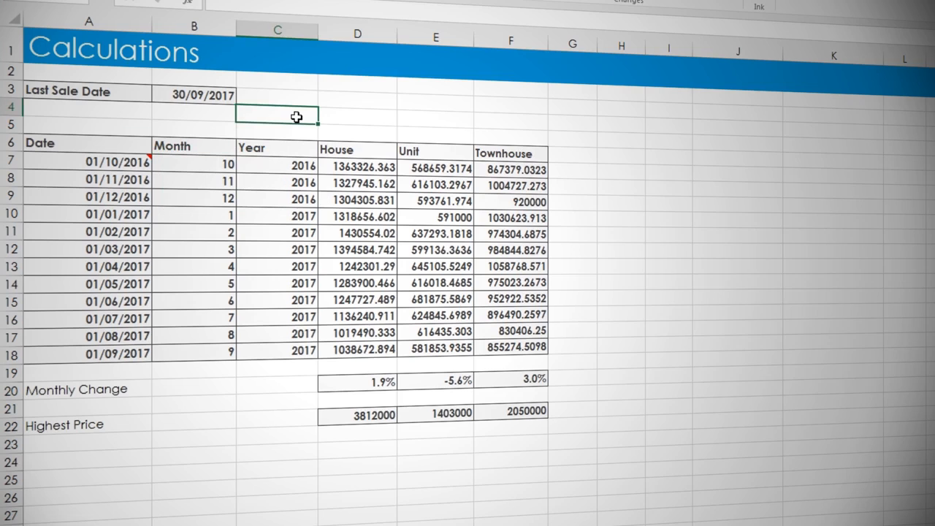
Add a comment to the House highest price in cell D22 reading only "Array formula in use", without the author name
{"action": "left_click", "coordinate": [363, 414]}
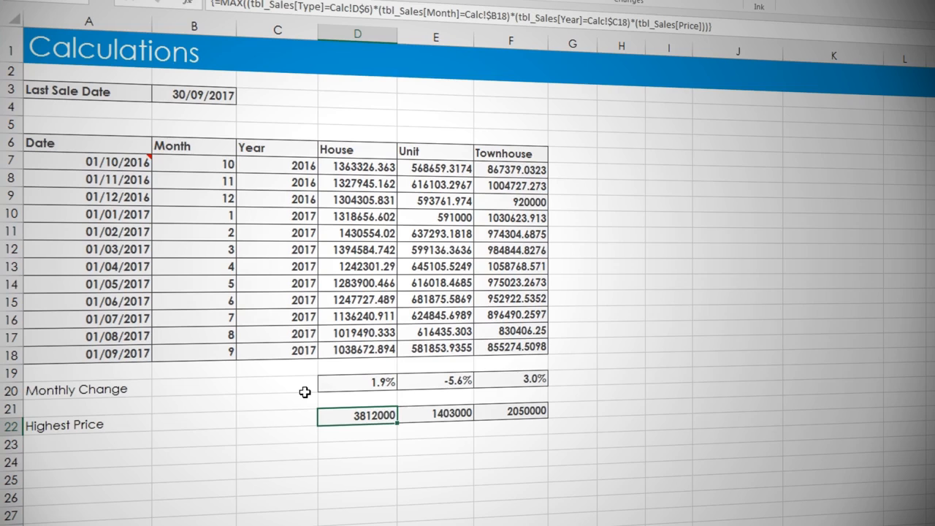
{"action": "left_click", "coordinate": [285, 1]}
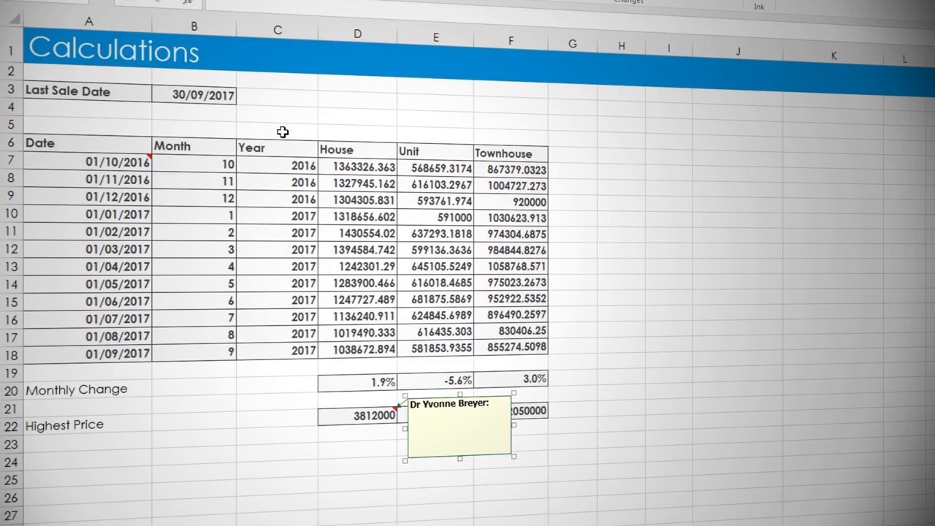
{"action": "key", "text": "ctrl+a"}
{"action": "key", "text": "BackSpace"}
{"action": "type", "text": "Array formula in use"}
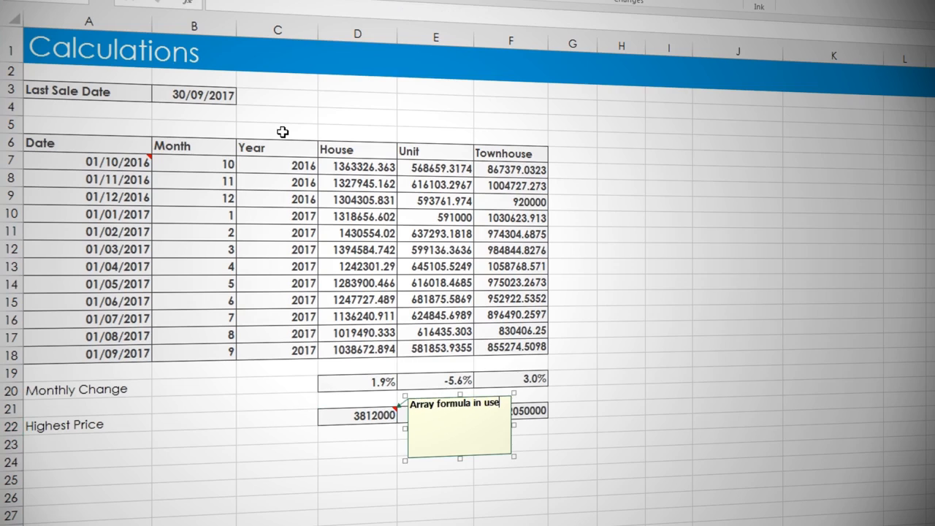
{"action": "left_click", "coordinate": [274, 363]}
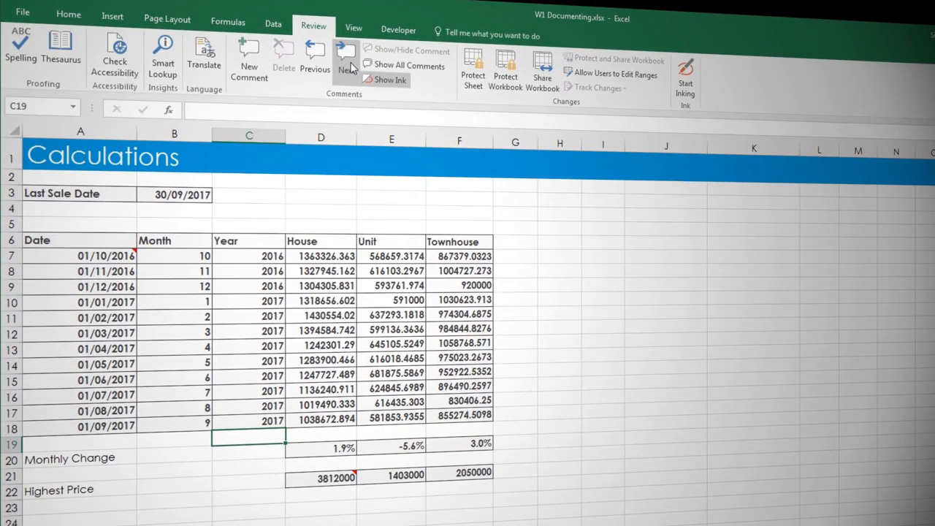
Step through the comments on the Calc sheet to review each one
{"action": "left_click", "coordinate": [346, 62]}
{"action": "left_click", "coordinate": [349, 66]}
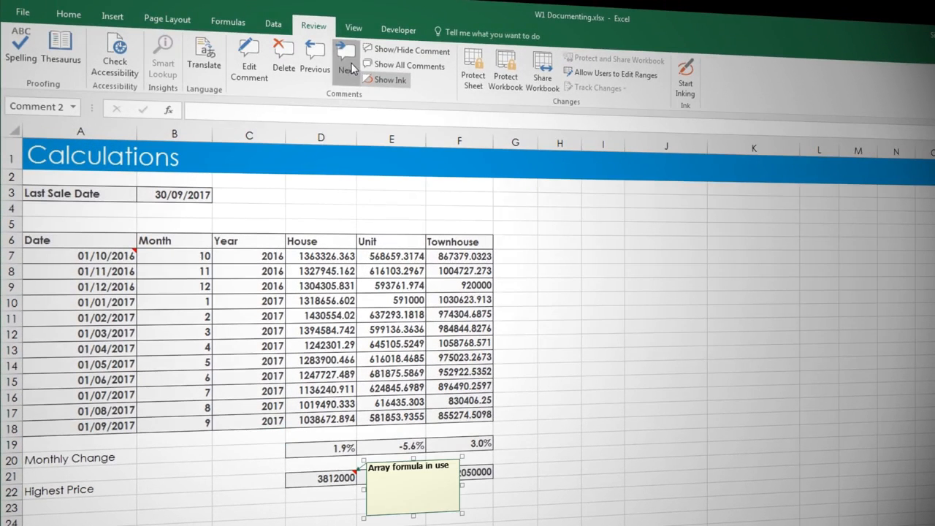
{"action": "left_click", "coordinate": [558, 357]}
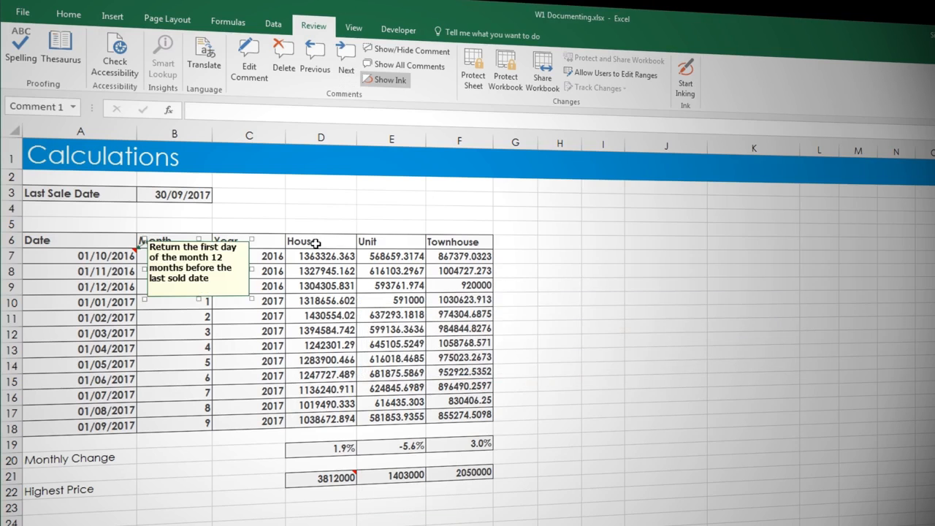